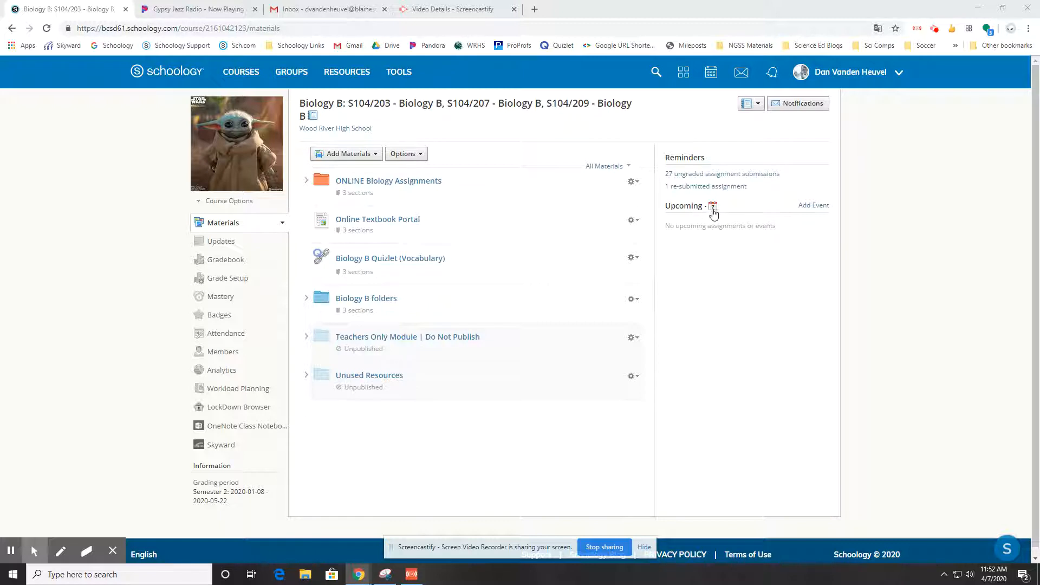
Step: Start a new event on April 9, 2020 in the course calendar, running from 10:00AM to 11:00AM that day
left_click(714, 209)
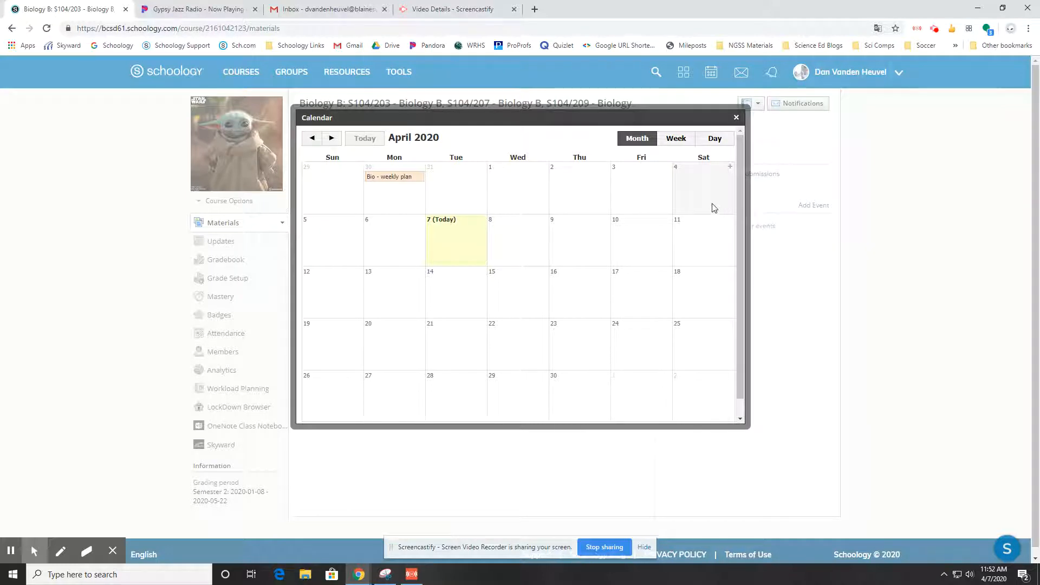
left_click(582, 248)
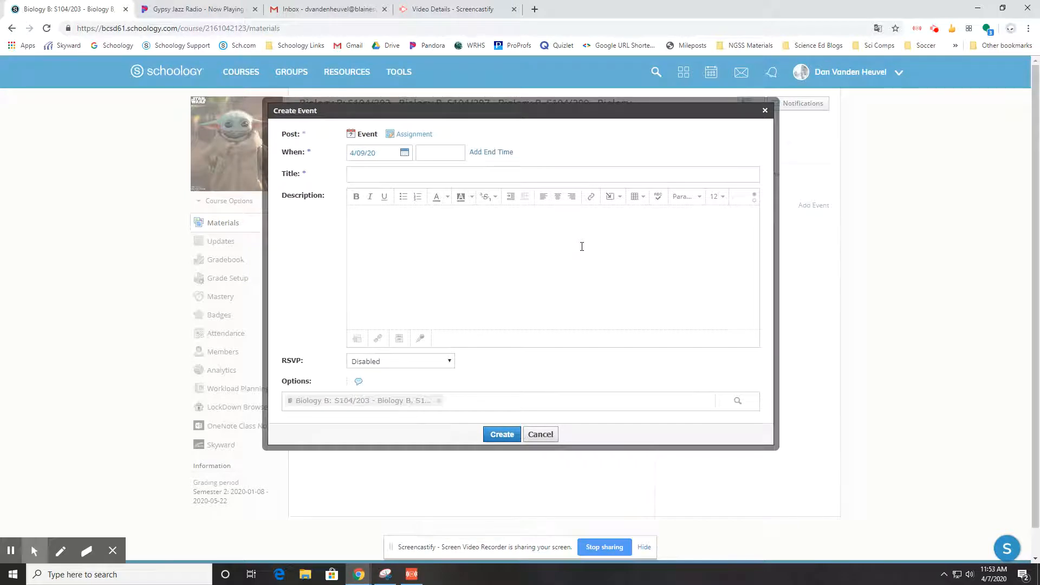
left_click(443, 152)
type("10:00AM")
left_click(493, 153)
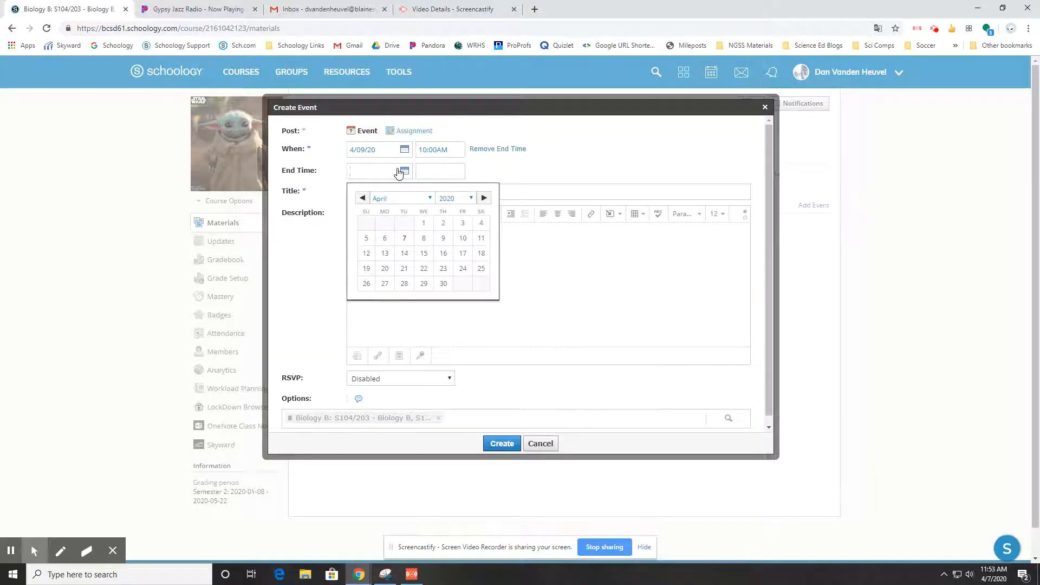
left_click(443, 238)
left_click(448, 169)
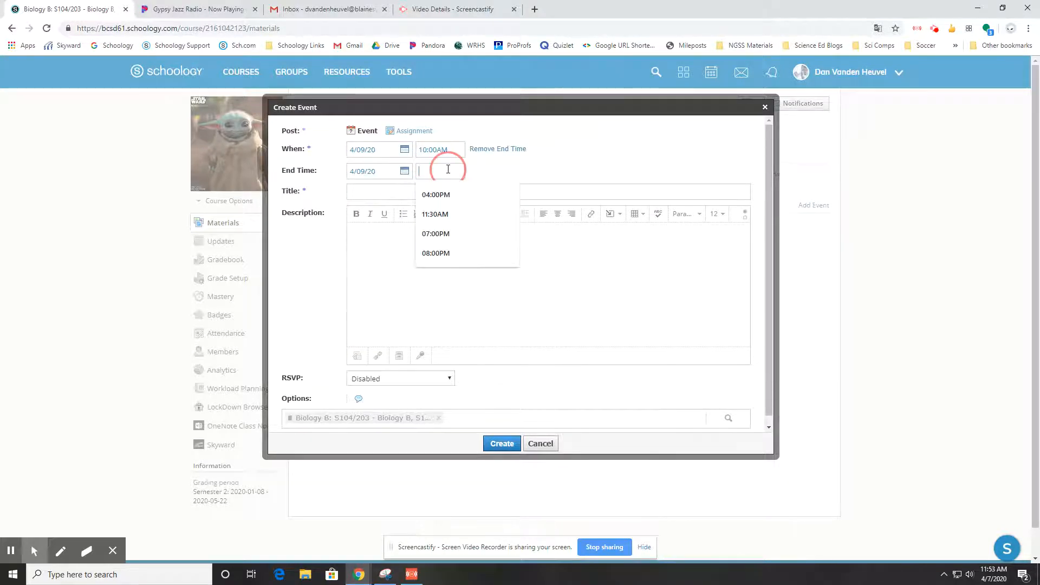
type("11:00AM")
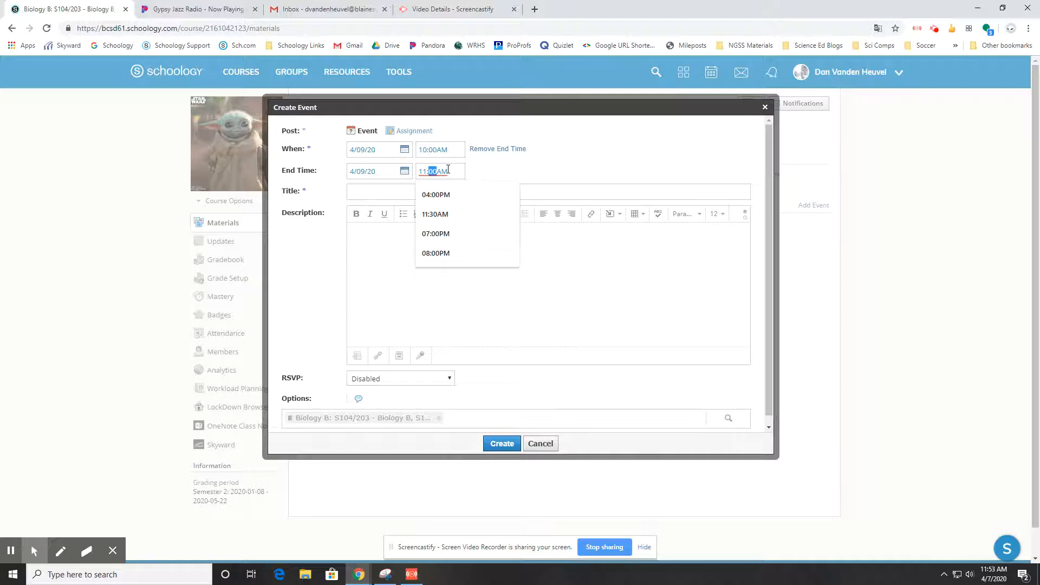
left_click(491, 167)
Step: Title the event "Biology help session - Google Meets" and enter the placeholder description "jgaosjop opgjog qeoj ogj LINK"
left_click(485, 196)
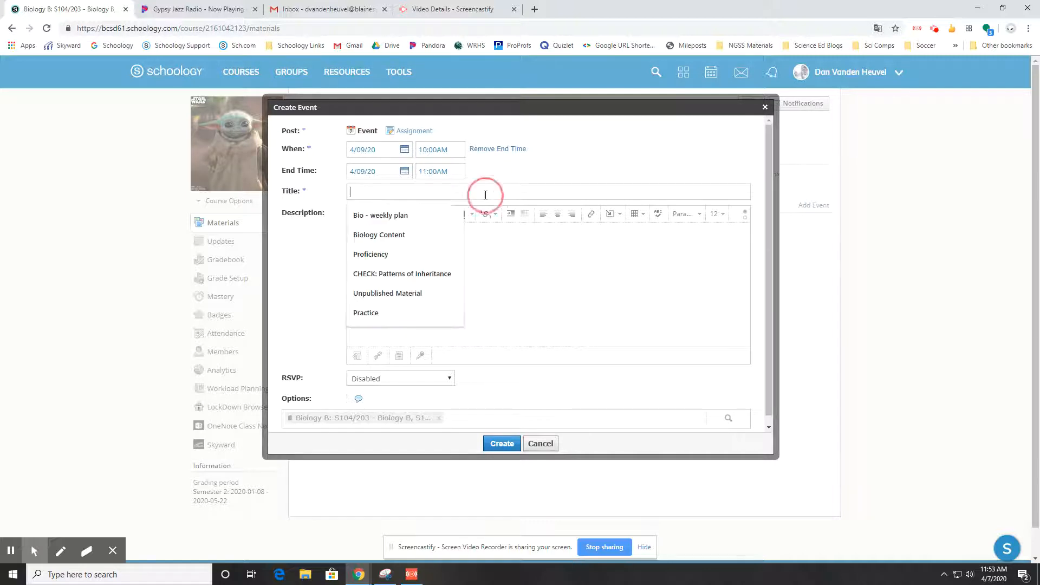
type("Biology ")
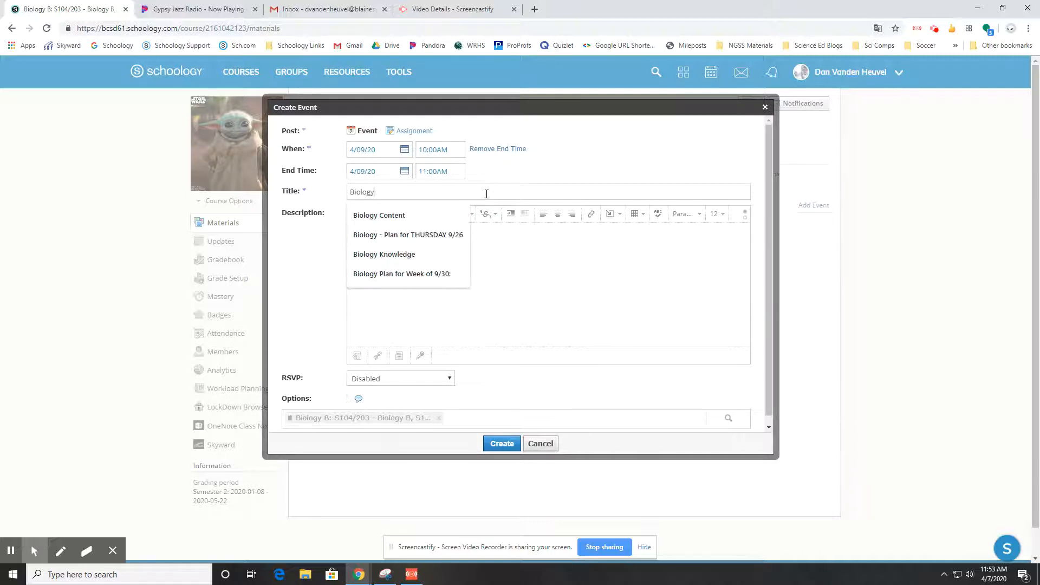
type("help session")
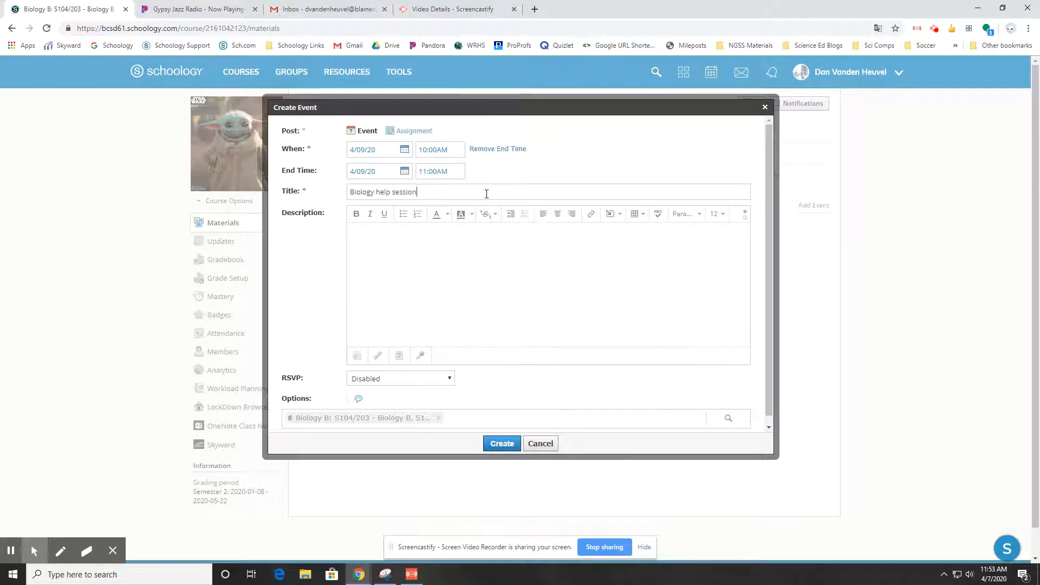
type(" - Google Meets")
left_click(505, 231)
type("jgaosjop opgjog qeoj ogj")
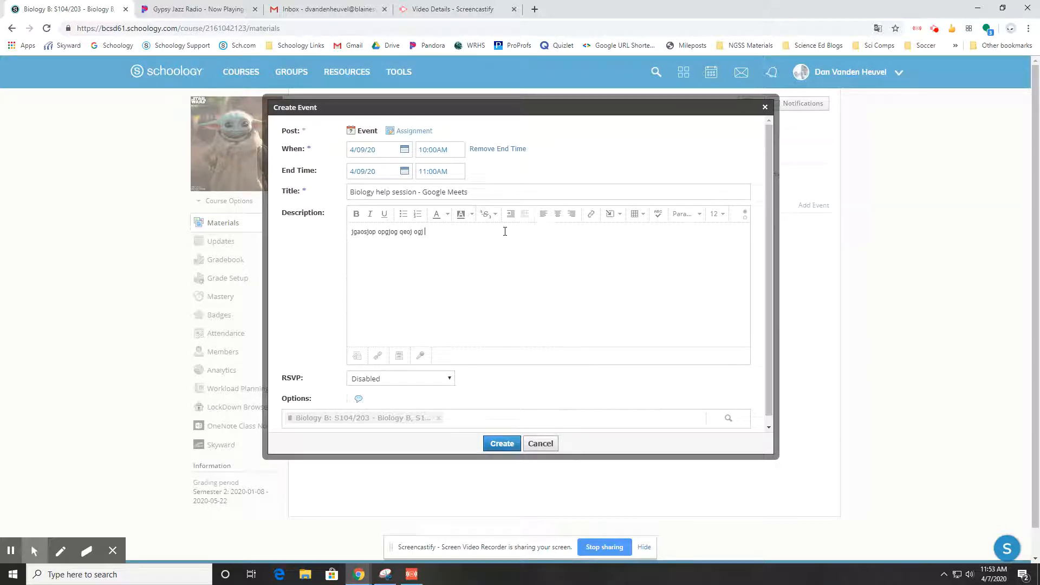
type(" LINK")
Step: Turn the word LINK in the event description into a hyperlink to a website
key("shift+Left")
key("shift+Left")
key("shift+Left")
key("shift+Left")
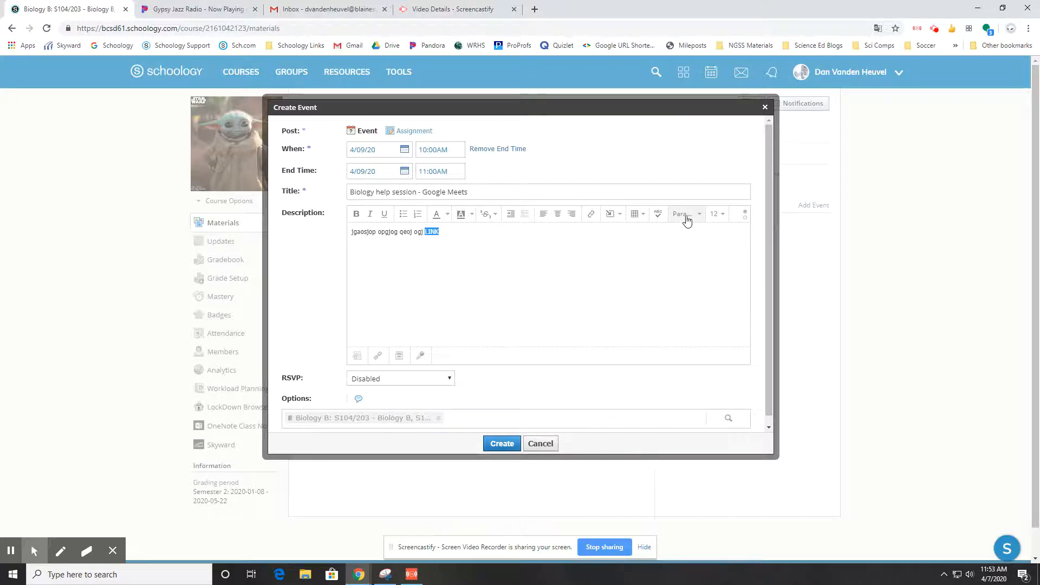
left_click(618, 220)
left_click(622, 248)
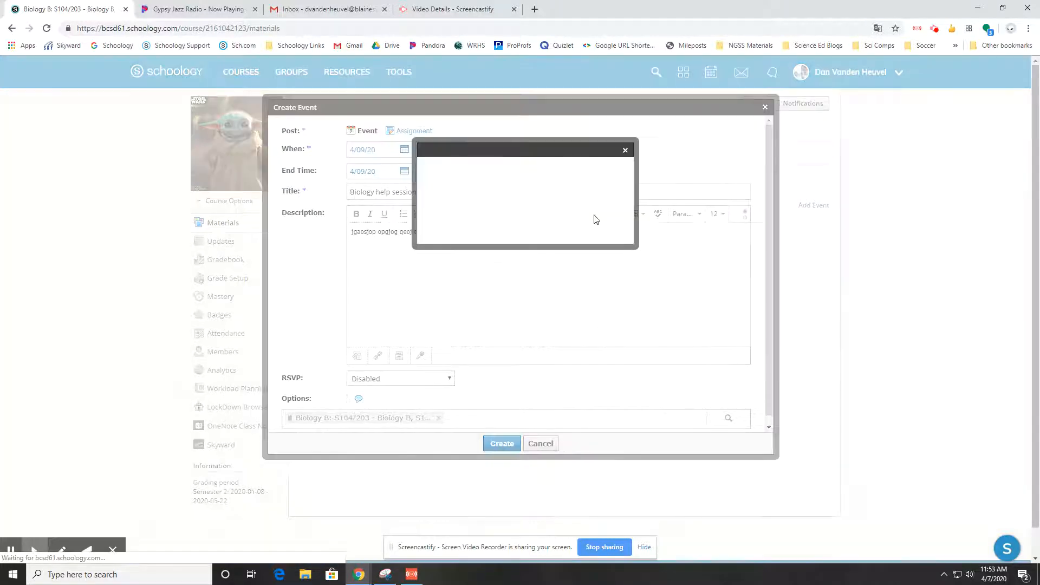
type("website.com")
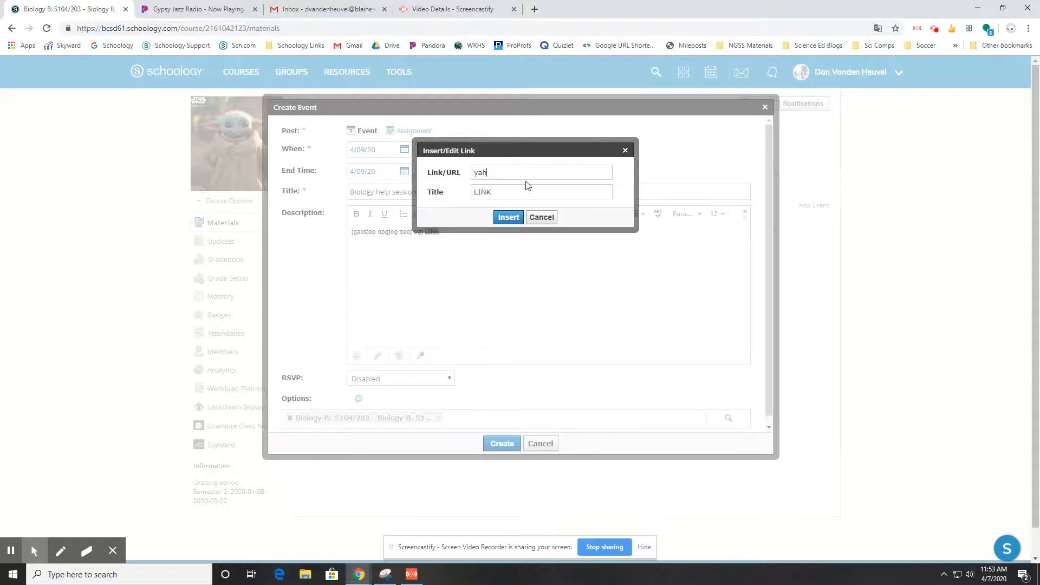
key("Return")
Step: Add an empty line below the event's description text, create the event and close the course calendar
left_click(461, 239)
key("Return")
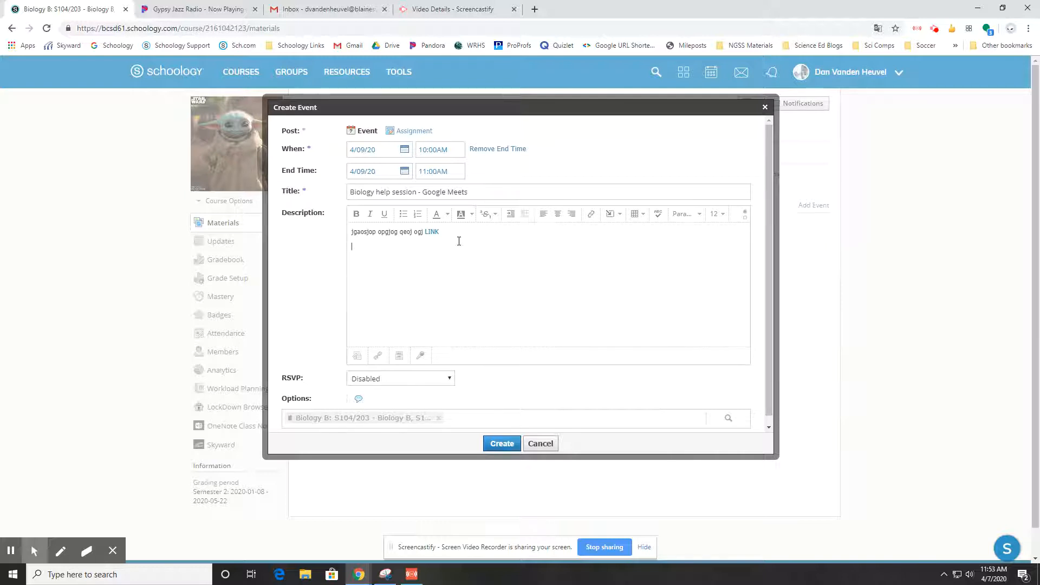
left_click(502, 443)
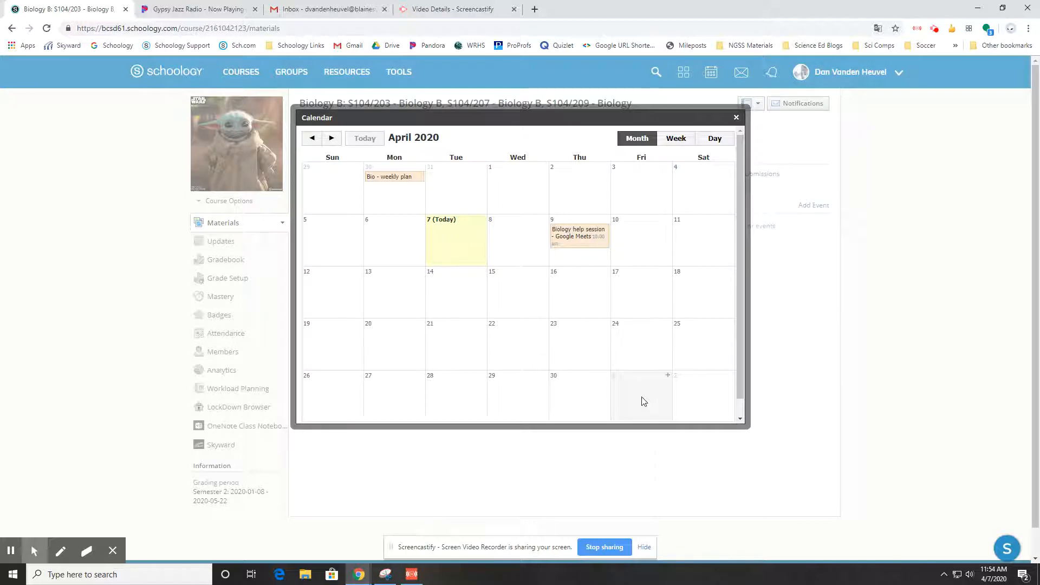
left_click(736, 117)
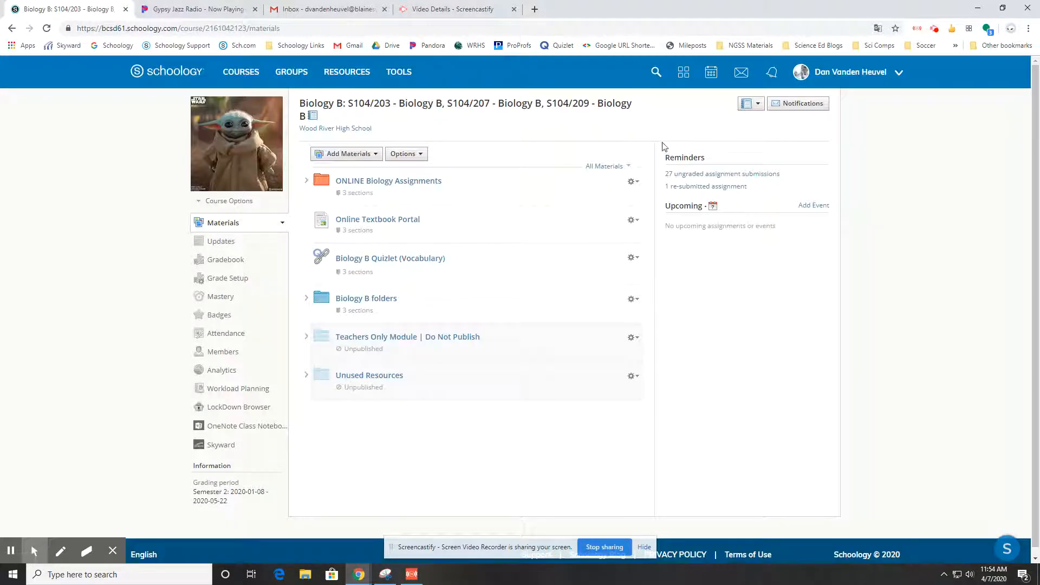
Step: Start a new assignment inside the ONLINE Biology Assignments folder and name it "title"
left_click(305, 182)
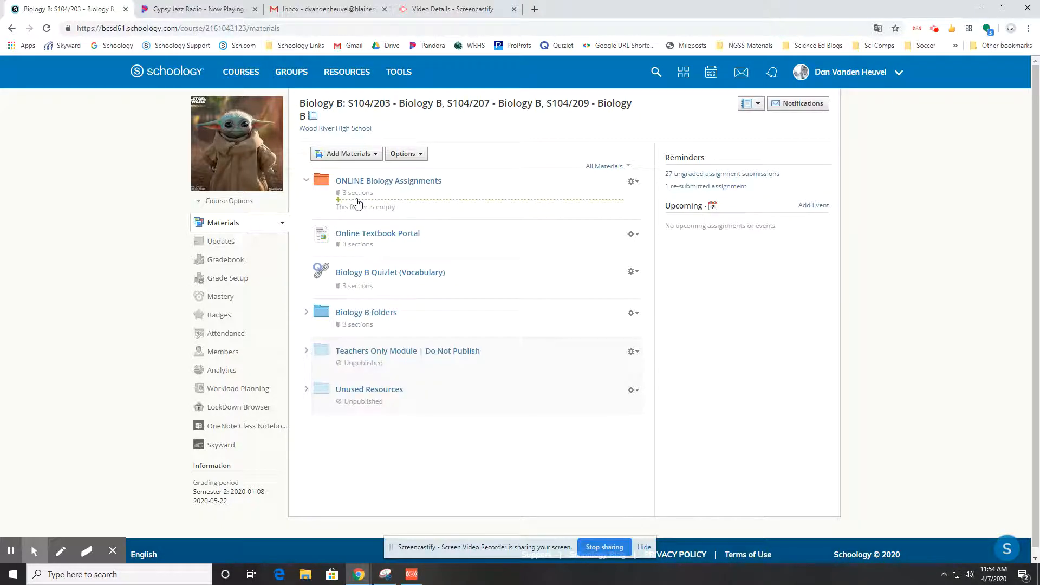
left_click(358, 203)
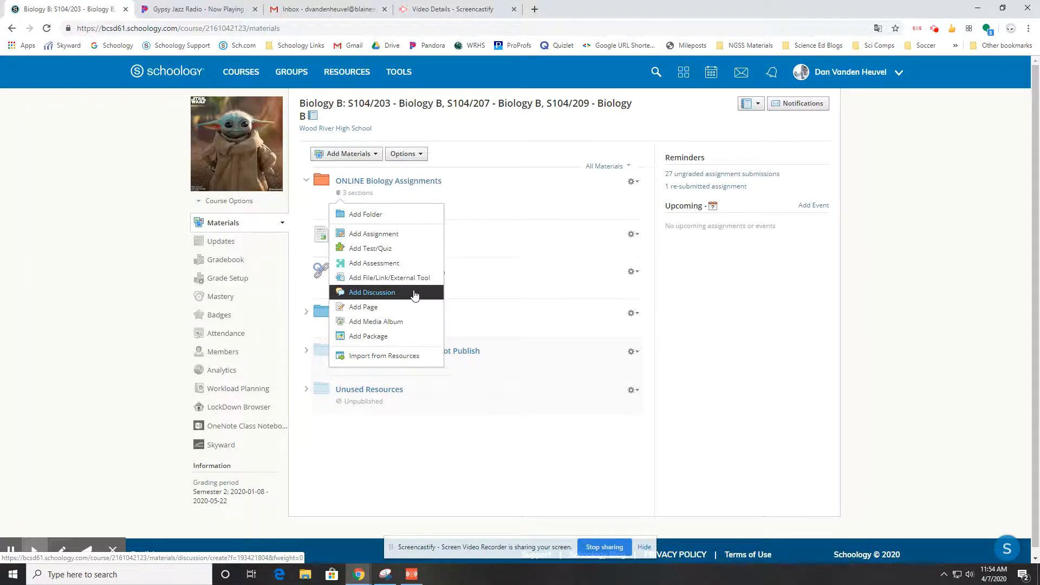
left_click(376, 234)
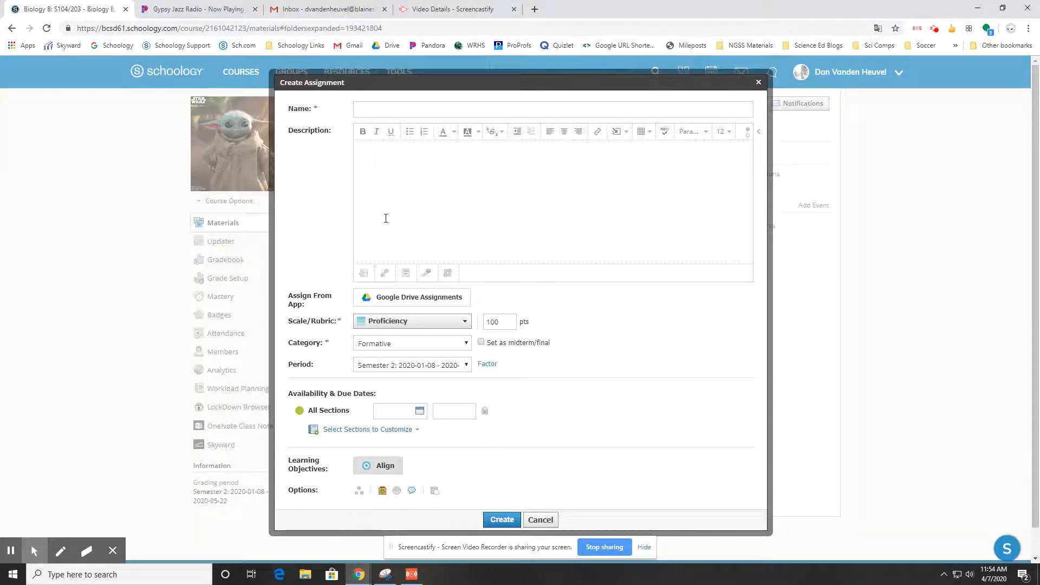
type("title")
Step: Write "instructions" and "resources" on two consecutive lines in the assignment description
left_click(432, 165)
type("instructions  ")
type("resources")
key("Up")
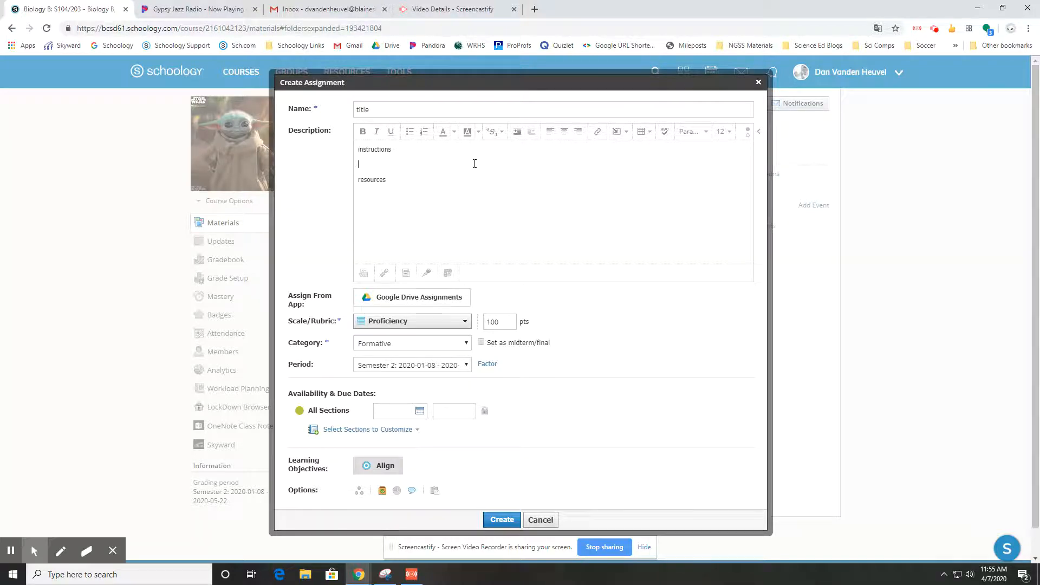
key("BackSpace")
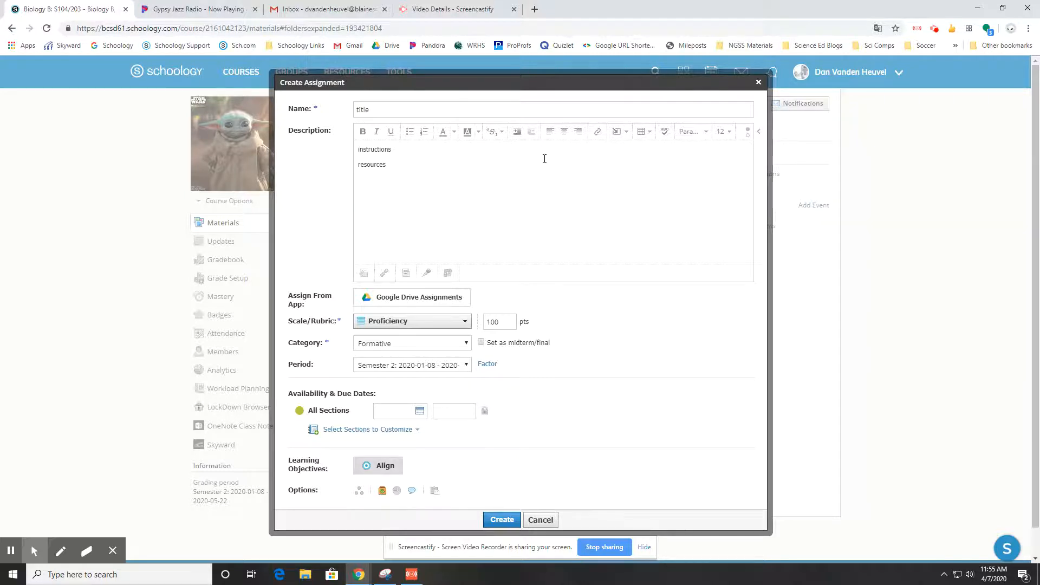
Step: Embed the Google Drive document "schoology docs" below the word "resources" in the assignment description
key("Return")
left_click(435, 205)
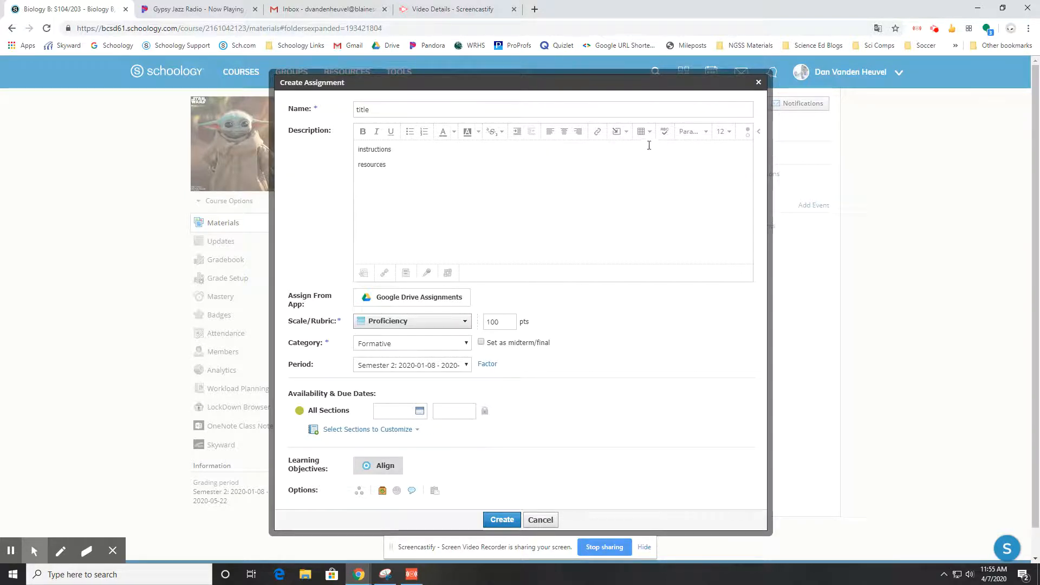
left_click(627, 136)
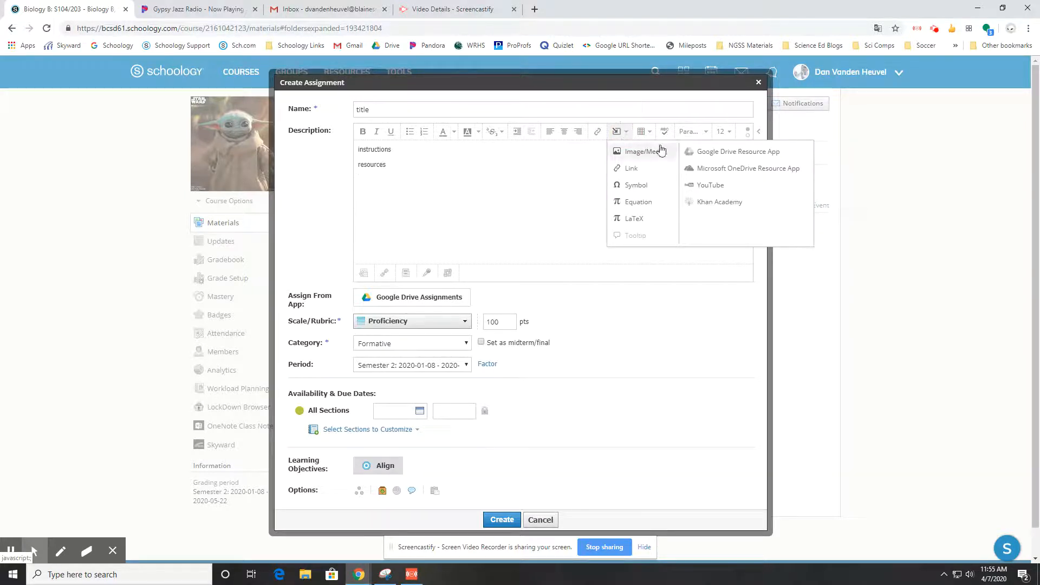
left_click(702, 154)
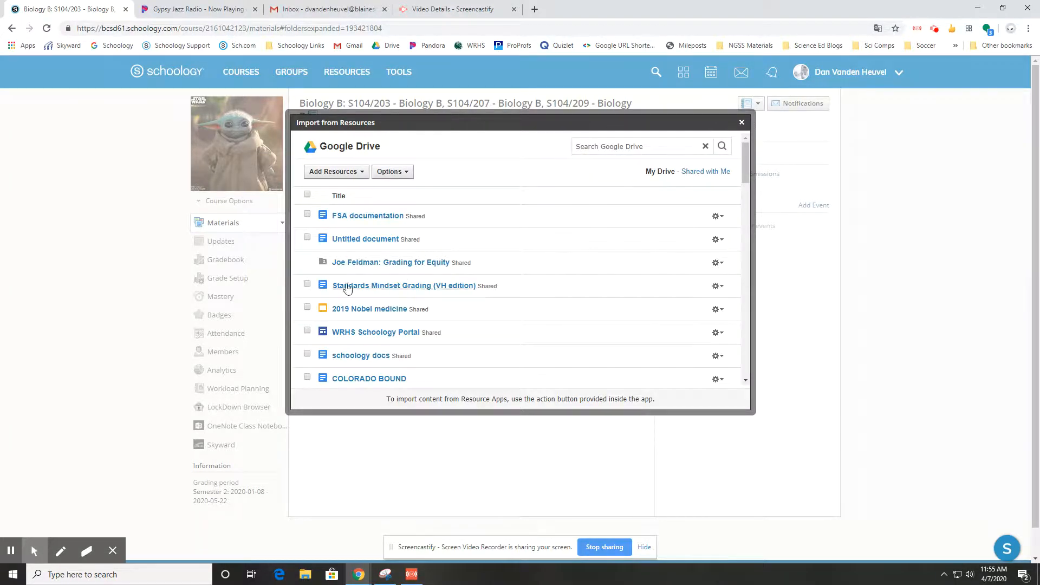
left_click(308, 354)
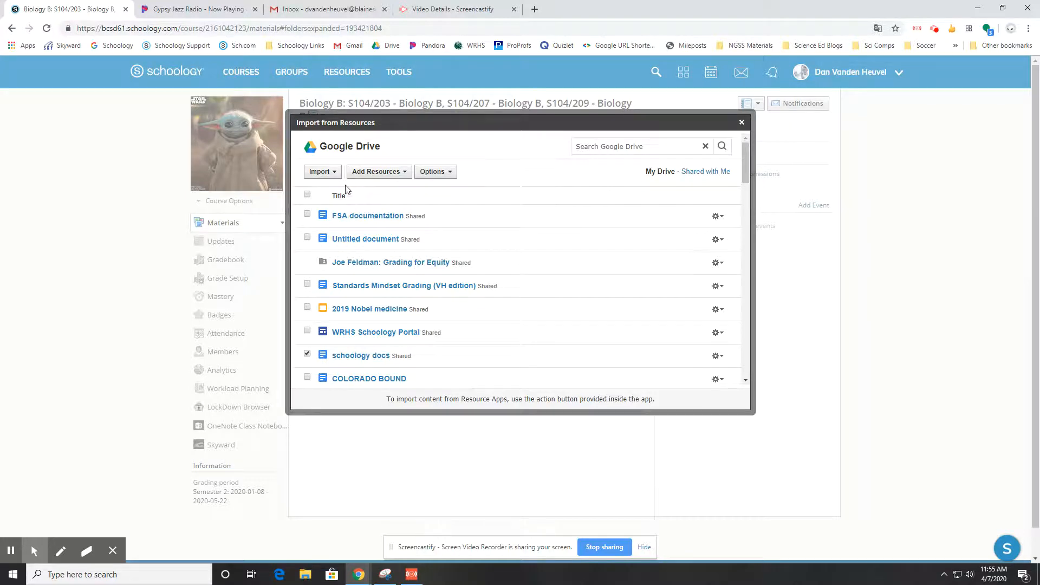
left_click(333, 173)
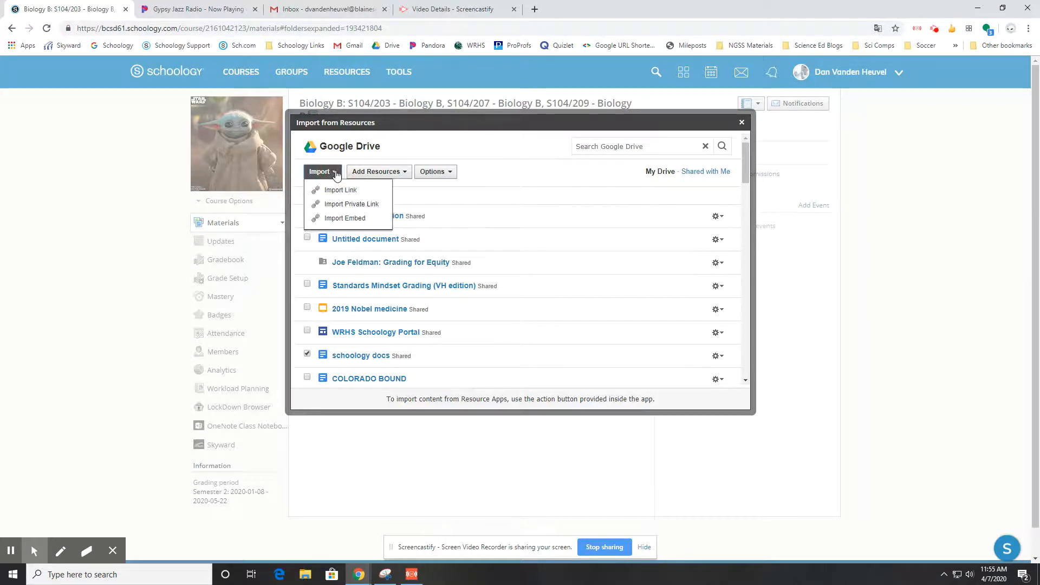
left_click(359, 219)
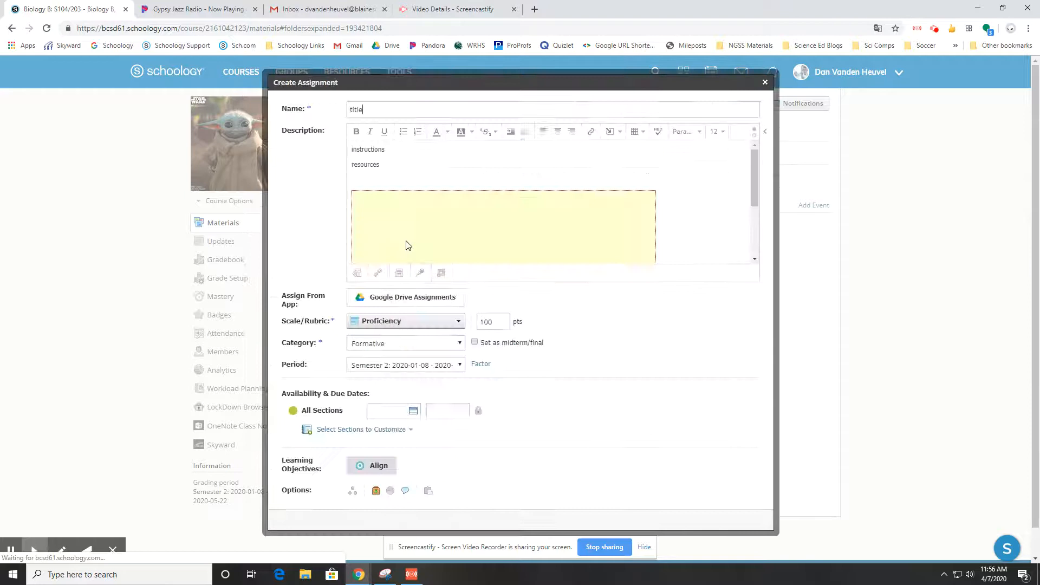
left_click(409, 185)
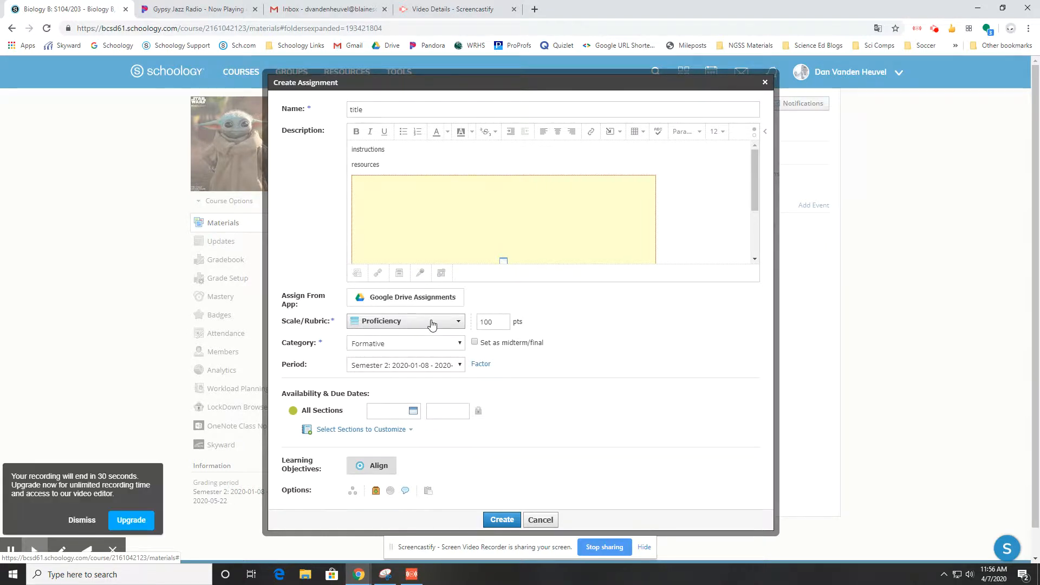
Step: Set the assignment's grading scale to Completion and its due date for all sections to 4/10/20
left_click(432, 323)
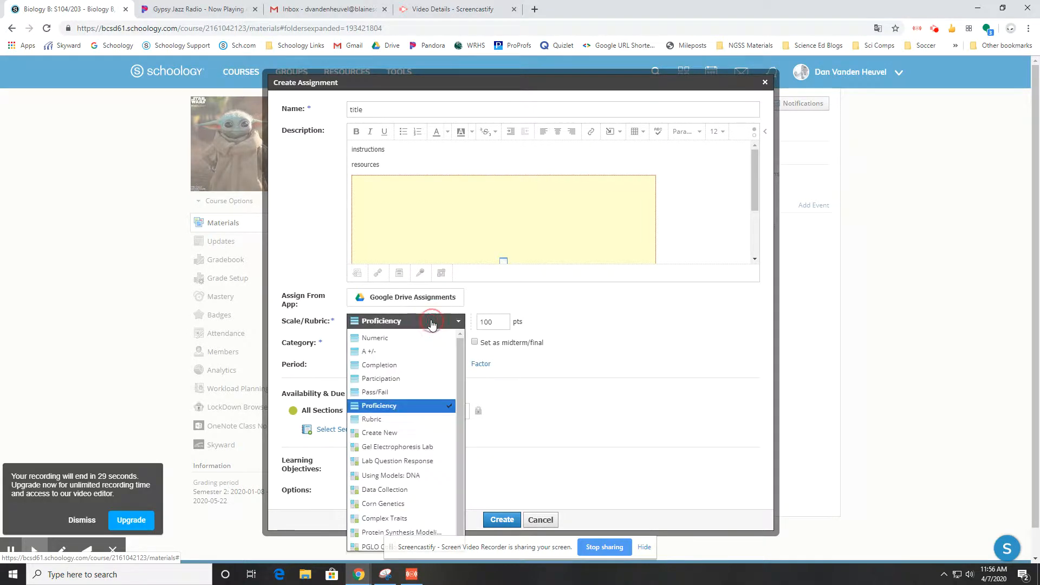
left_click(434, 367)
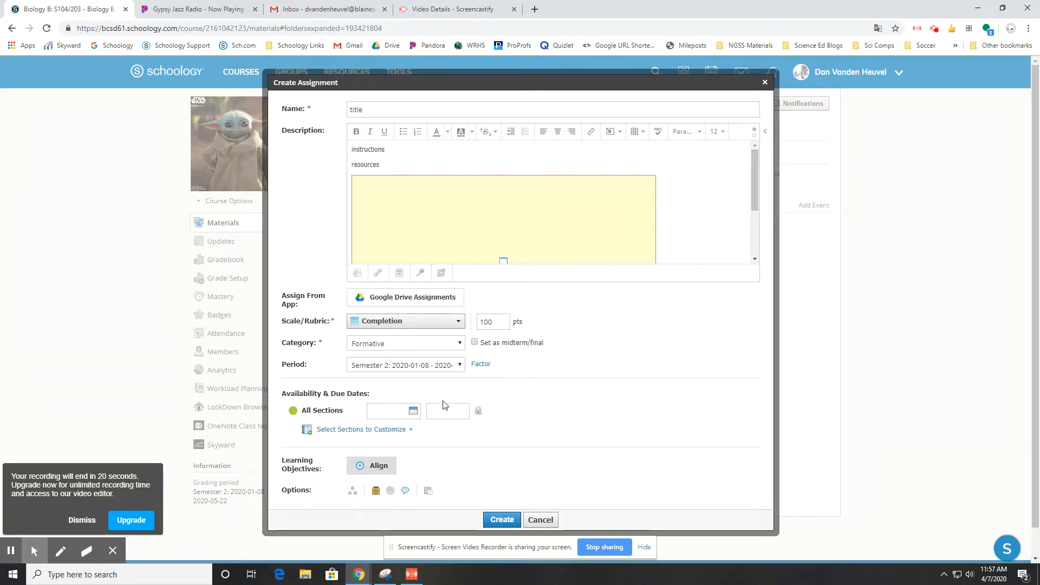
left_click(414, 411)
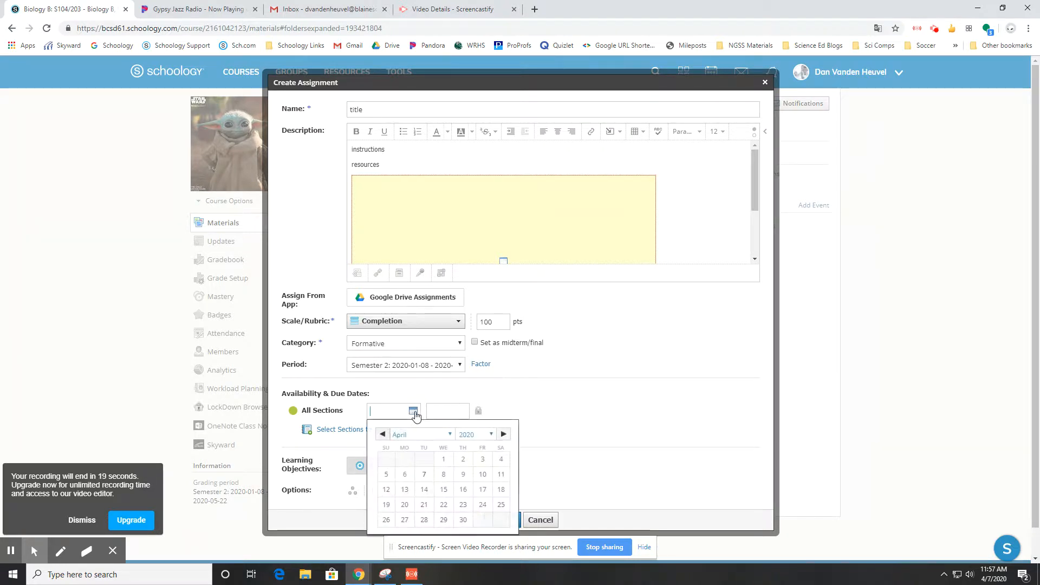
left_click(482, 475)
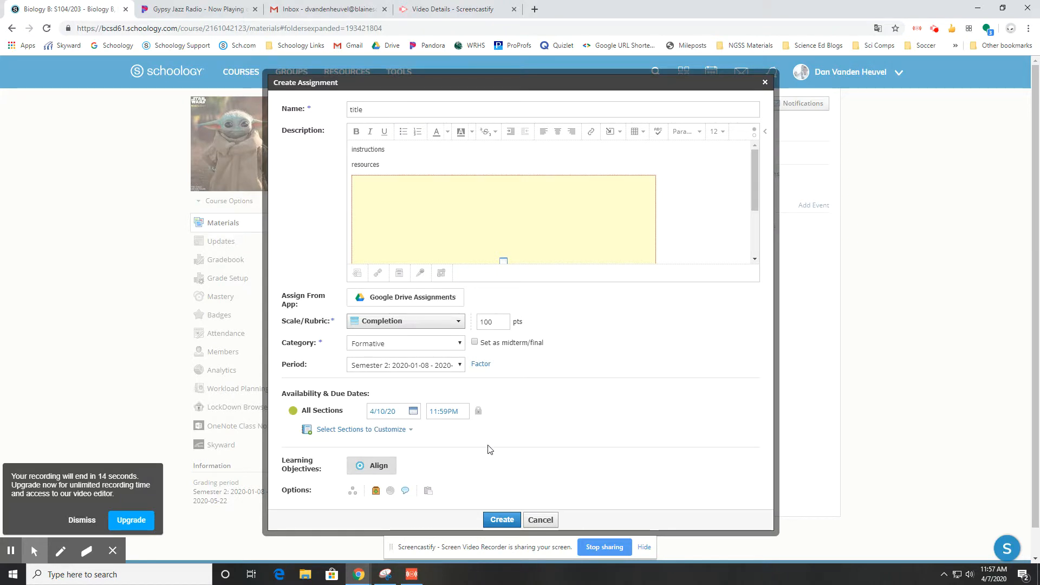
Step: Customize the assignment's availability and due dates separately for all three Biology B sections
left_click(400, 430)
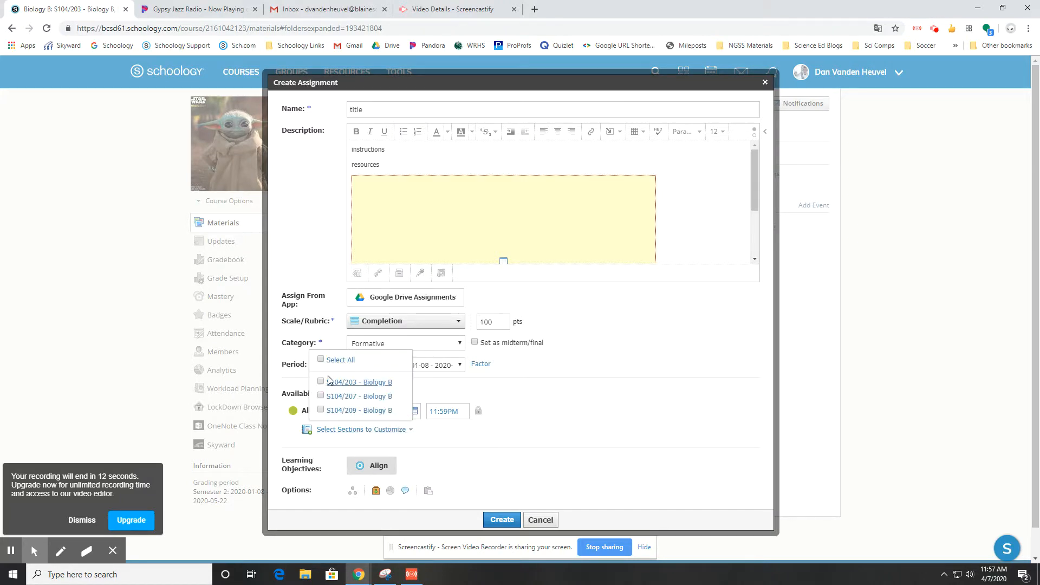
left_click(321, 359)
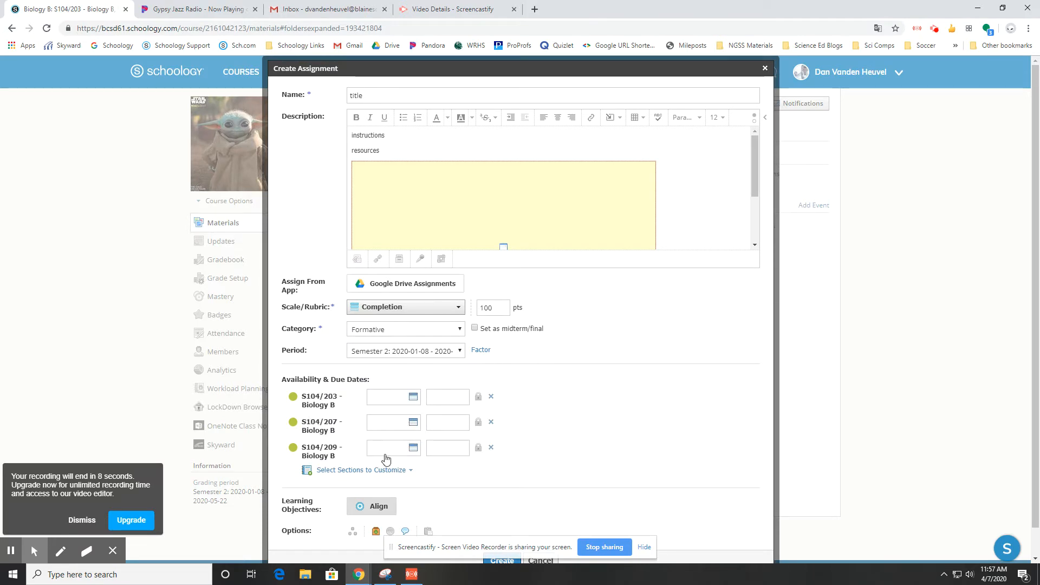
scroll(488, 455, "down", 2)
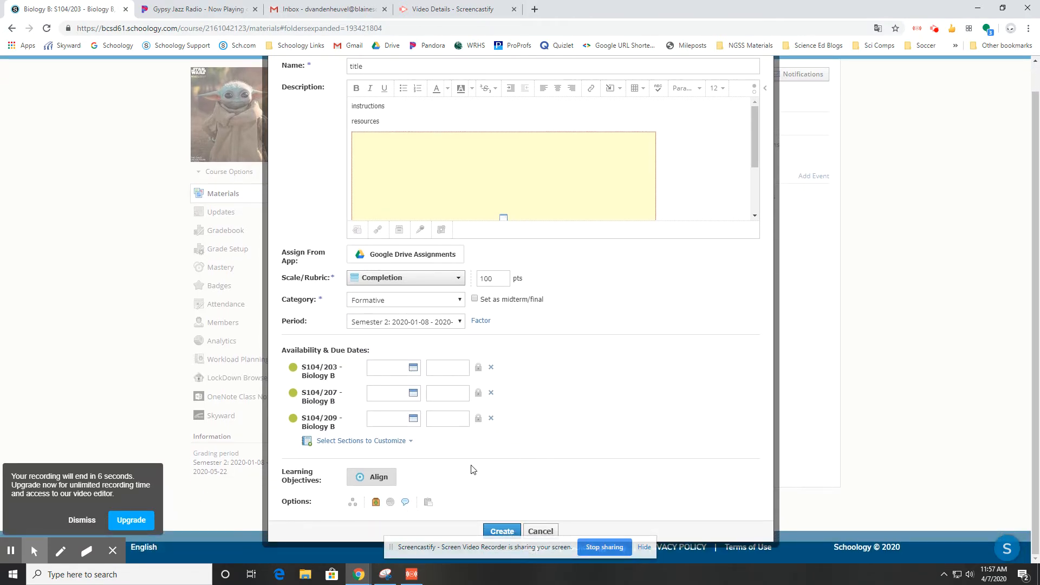
scroll(374, 506, "up", 1)
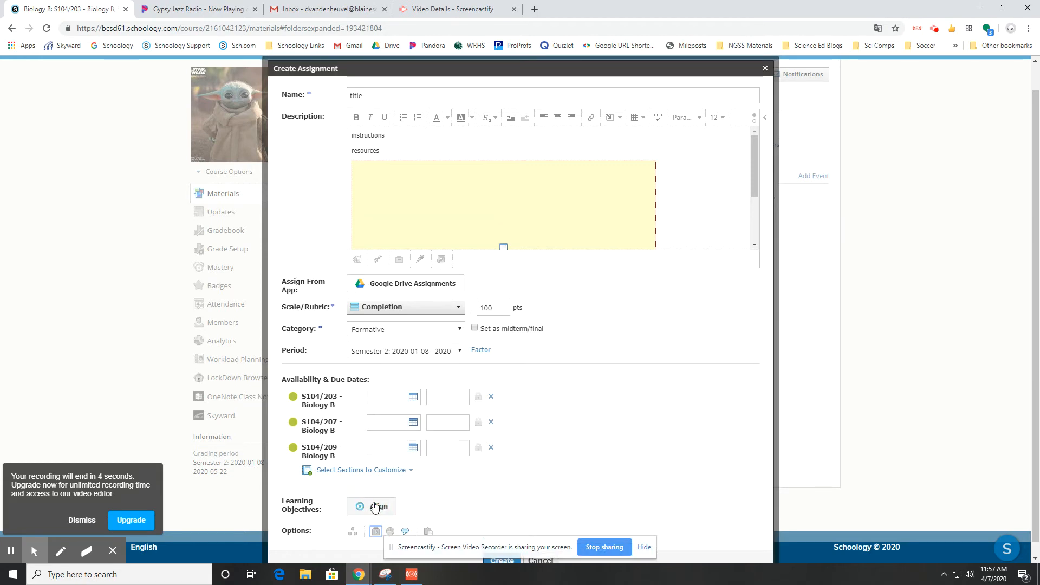